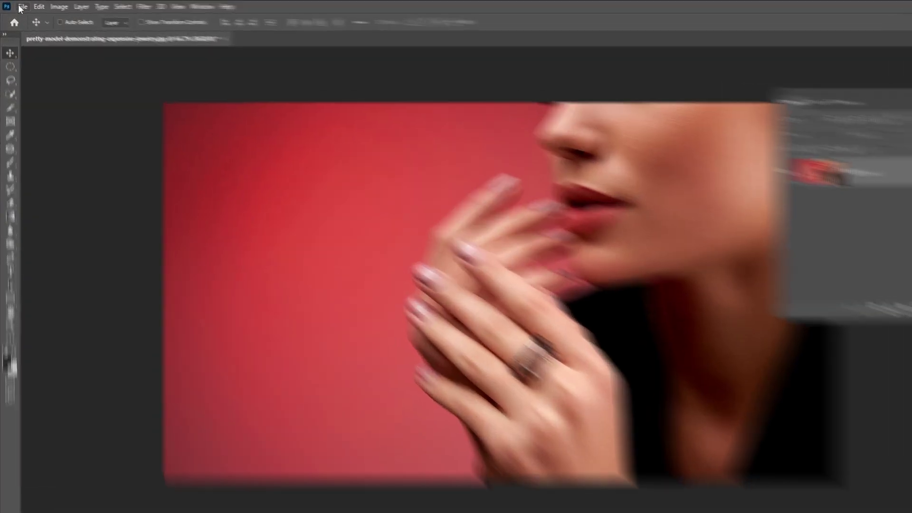
- Start a new document and set its width to 1200 px
{"action": "left_click", "coordinate": [20, 8]}
{"action": "left_click", "coordinate": [29, 20]}
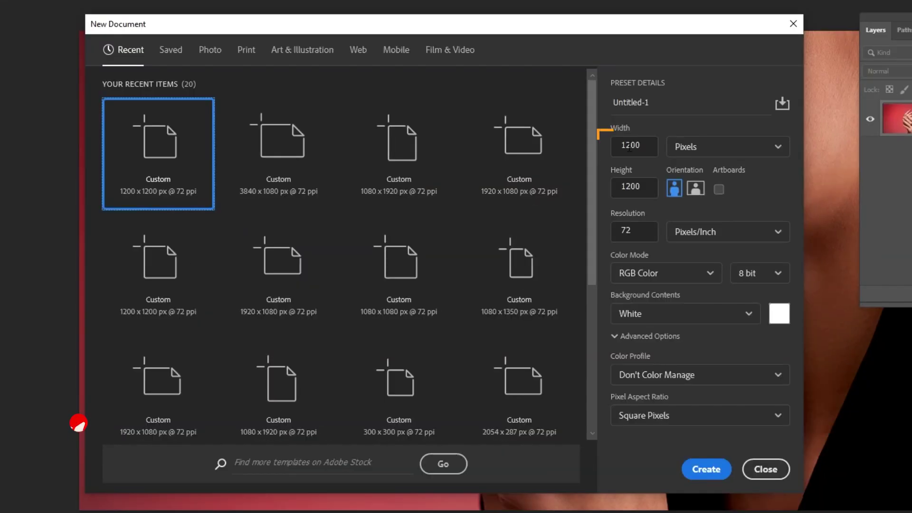
{"action": "double_click", "coordinate": [629, 146]}
{"action": "type", "text": "12"}
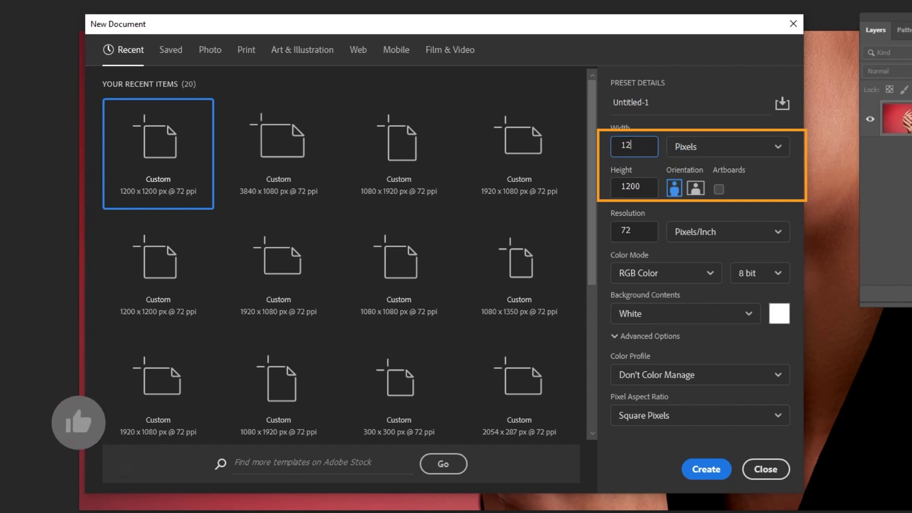
{"action": "type", "text": "00"}
{"action": "key", "text": "Tab"}
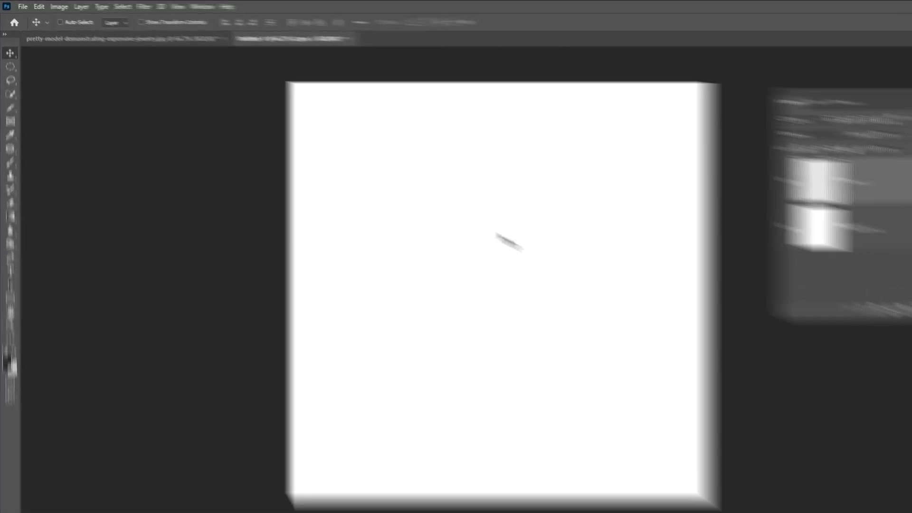
- Set the Elliptical Marquee to a fixed size of 30 × 400 px
{"action": "left_click", "coordinate": [15, 89]}
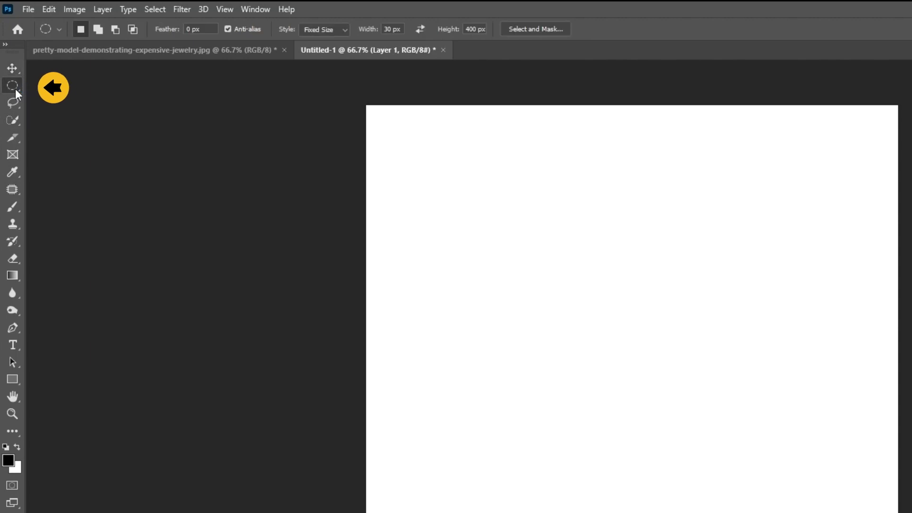
{"action": "left_click", "coordinate": [323, 29]}
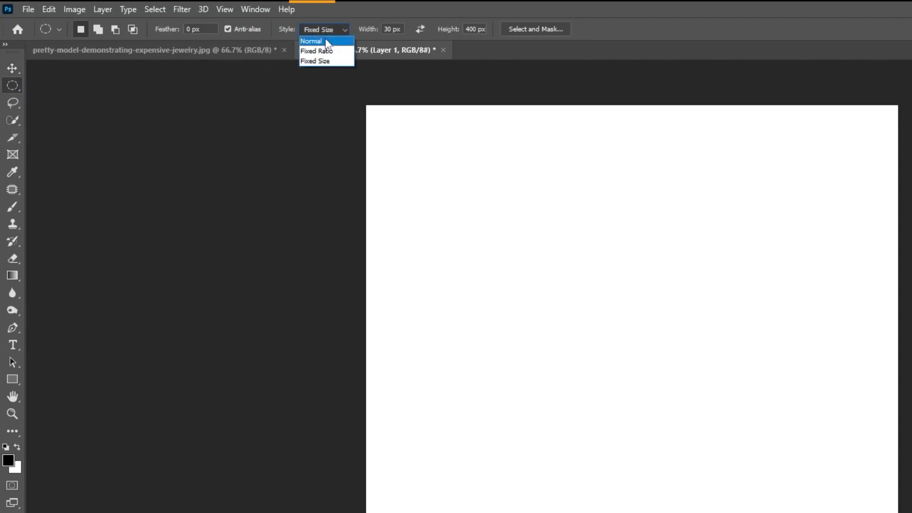
{"action": "left_click", "coordinate": [328, 62]}
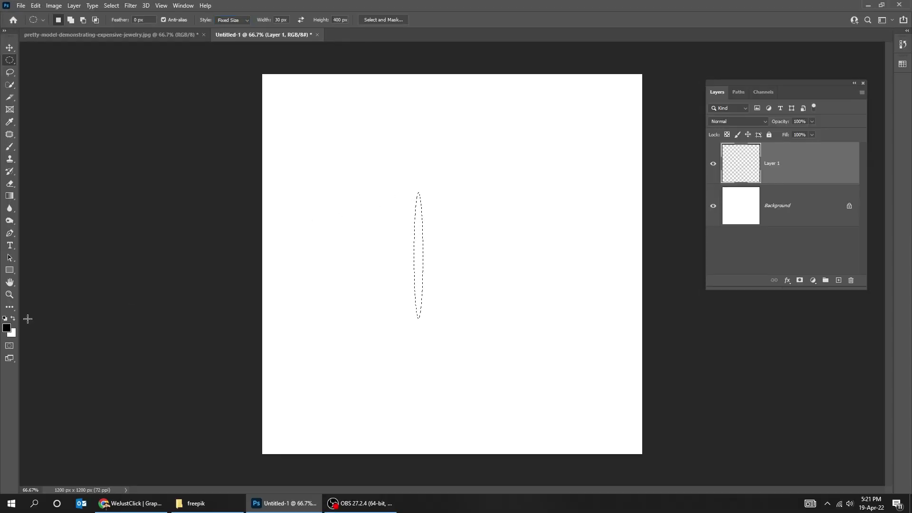
- Set the foreground colour to black (#000000)
{"action": "left_click", "coordinate": [7, 327]}
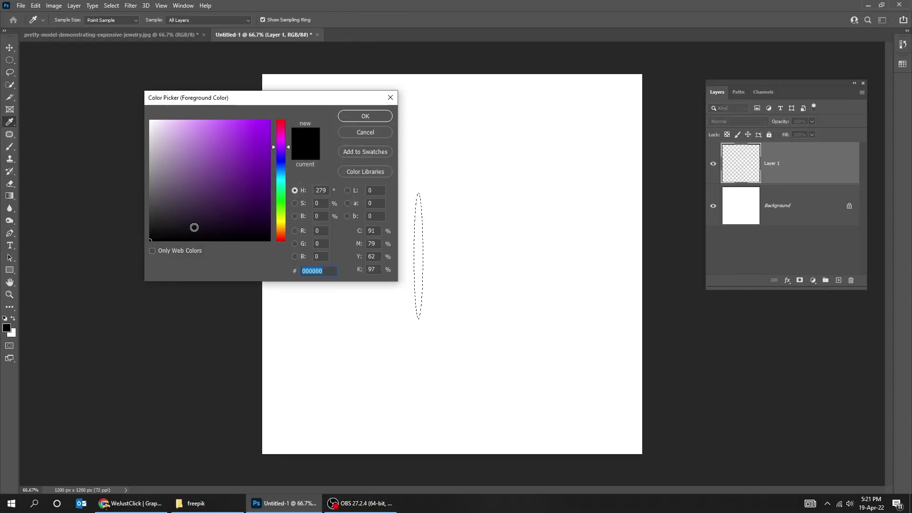
{"action": "left_click_drag", "start_coordinate": [194, 228], "coordinate": [127, 250]}
{"action": "left_click", "coordinate": [365, 116]}
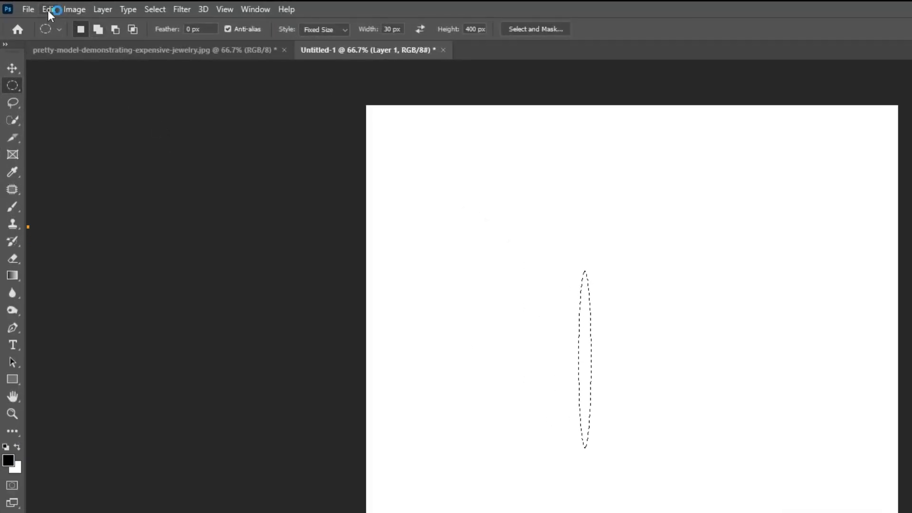
- Fill the oval with the black foreground colour, then deselect it
{"action": "left_click", "coordinate": [48, 9]}
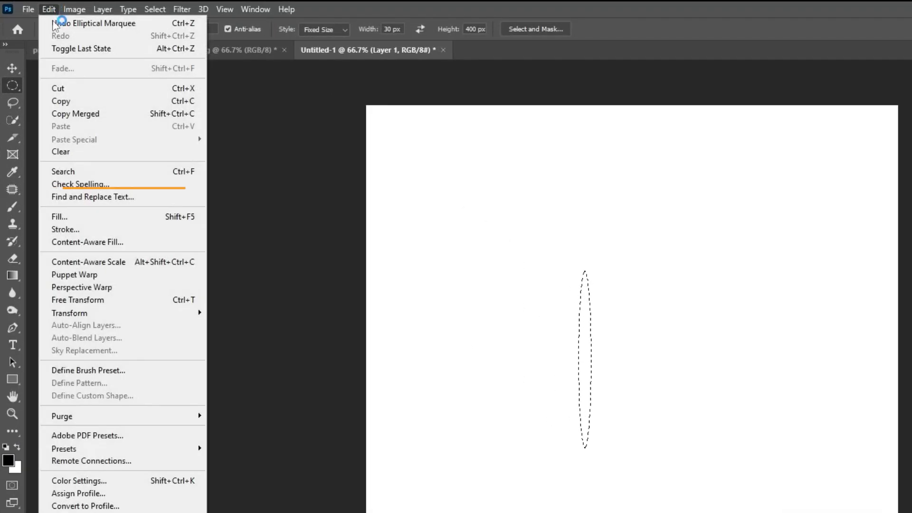
{"action": "left_click", "coordinate": [105, 217]}
{"action": "left_click", "coordinate": [539, 188]}
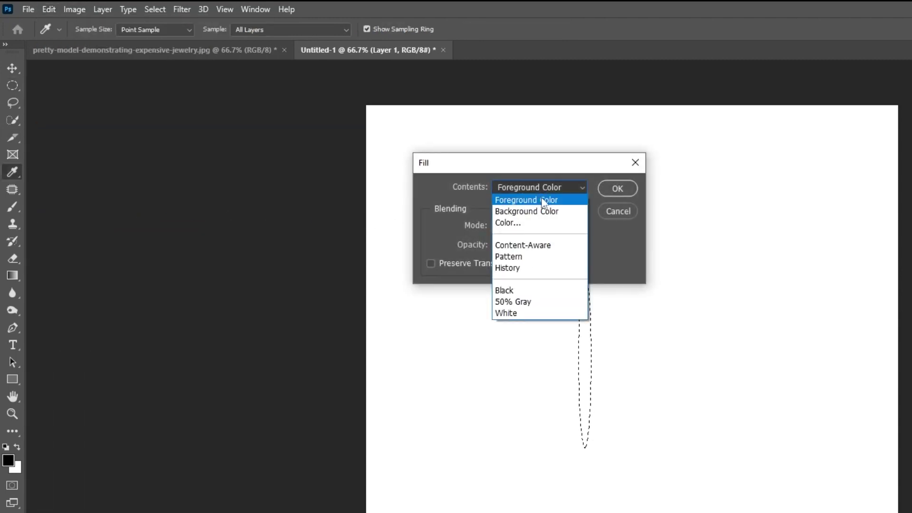
{"action": "left_click", "coordinate": [554, 202]}
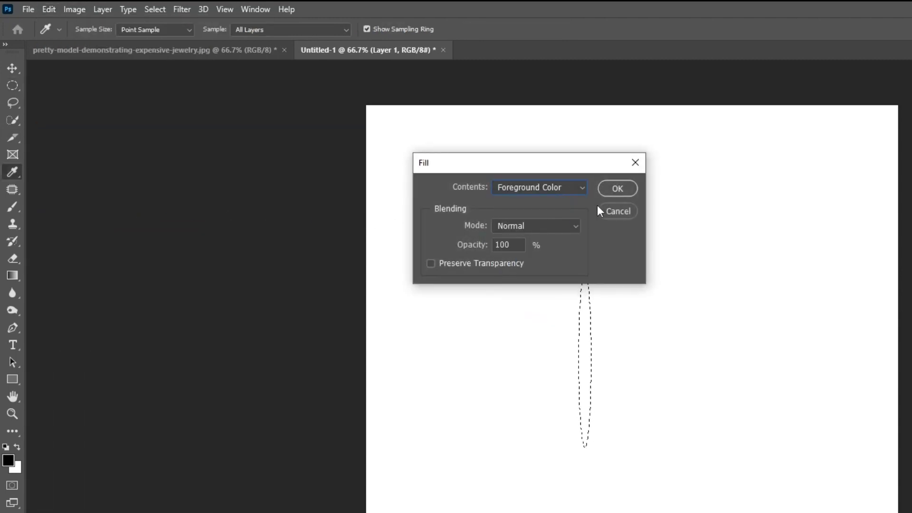
{"action": "left_click", "coordinate": [617, 188]}
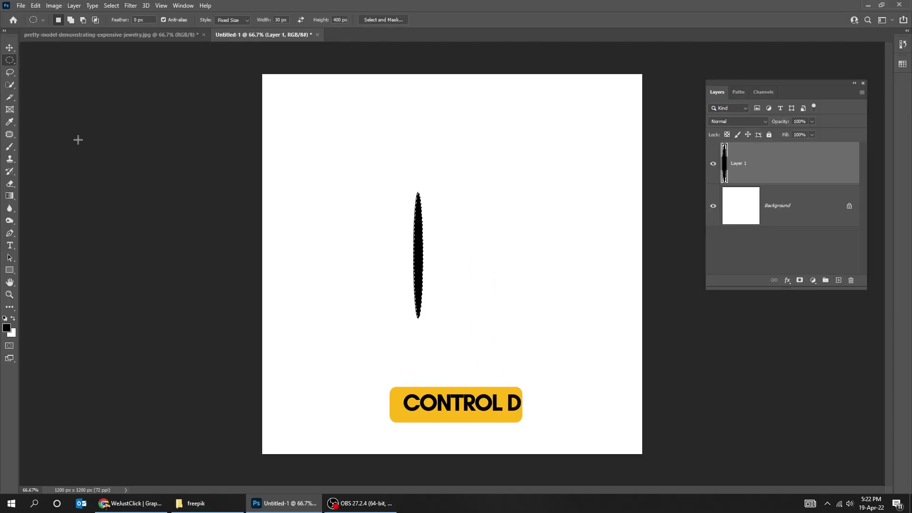
{"action": "key", "text": "ctrl+d"}
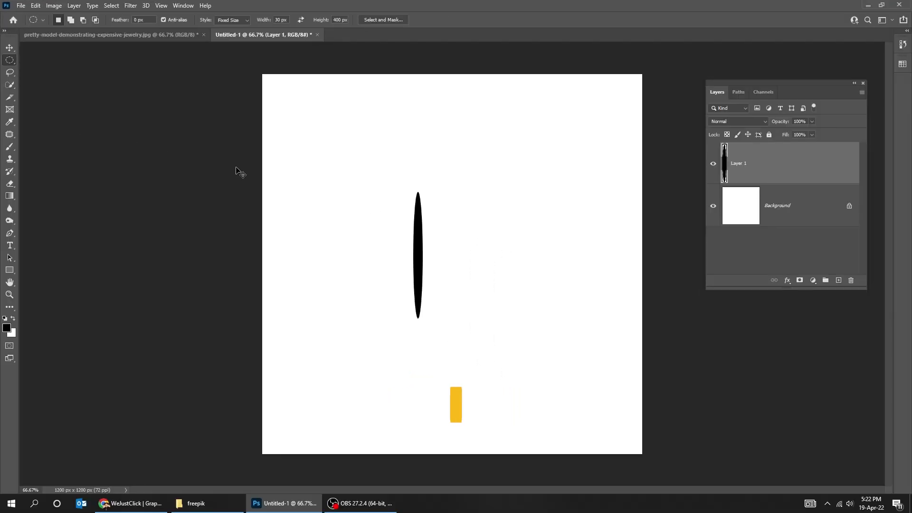
{"action": "left_click", "coordinate": [10, 48]}
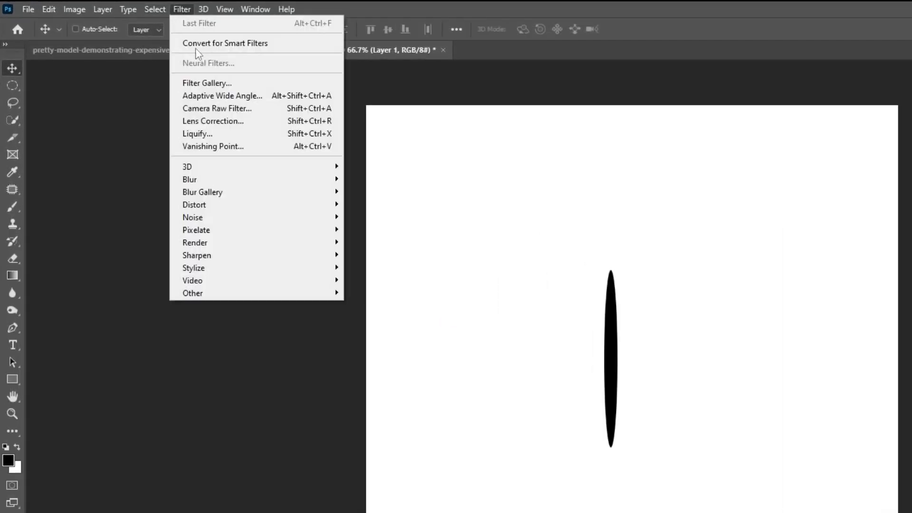
- Apply a Motion Blur at 90° angle and 600 px distance to the black oval
{"action": "mouse_move", "coordinate": [220, 180]}
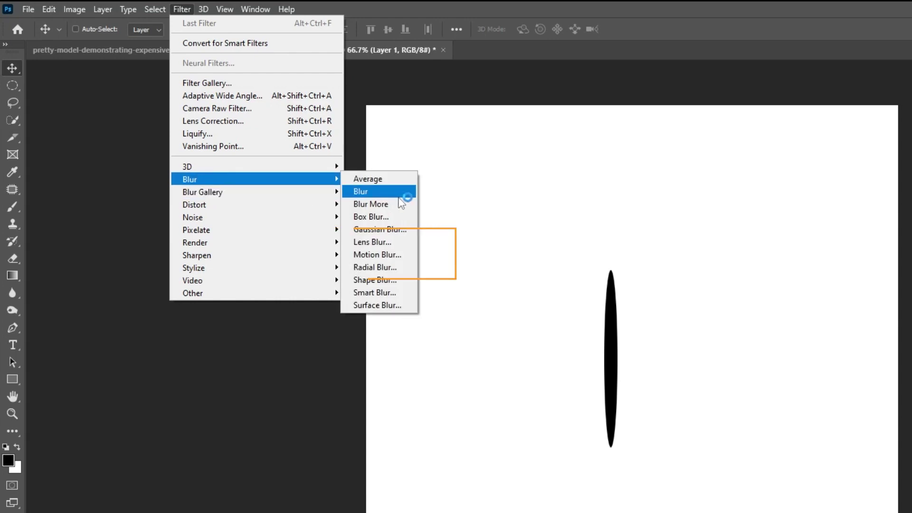
{"action": "left_click", "coordinate": [397, 256]}
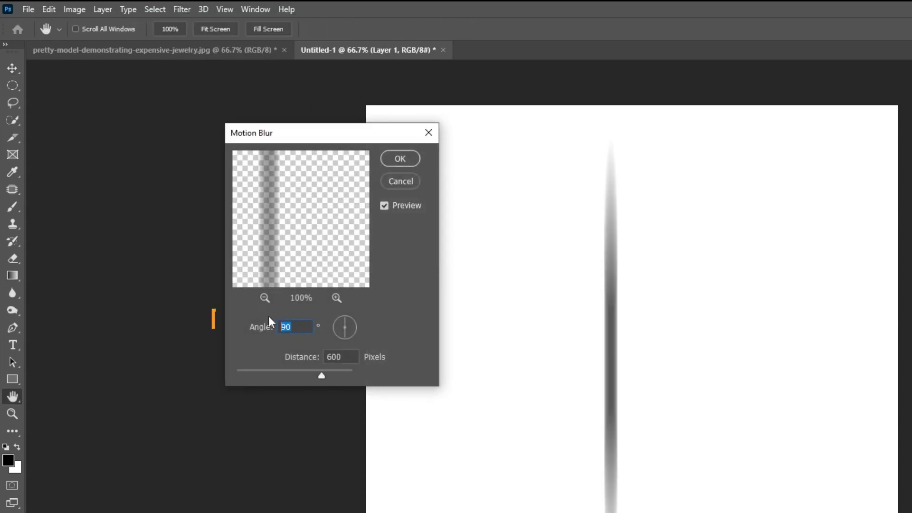
{"action": "left_click", "coordinate": [297, 335]}
{"action": "left_click", "coordinate": [401, 158]}
- Align the blurred streak to the canvas's horizontal and vertical centres, then duplicate its layer
{"action": "key", "text": "v"}
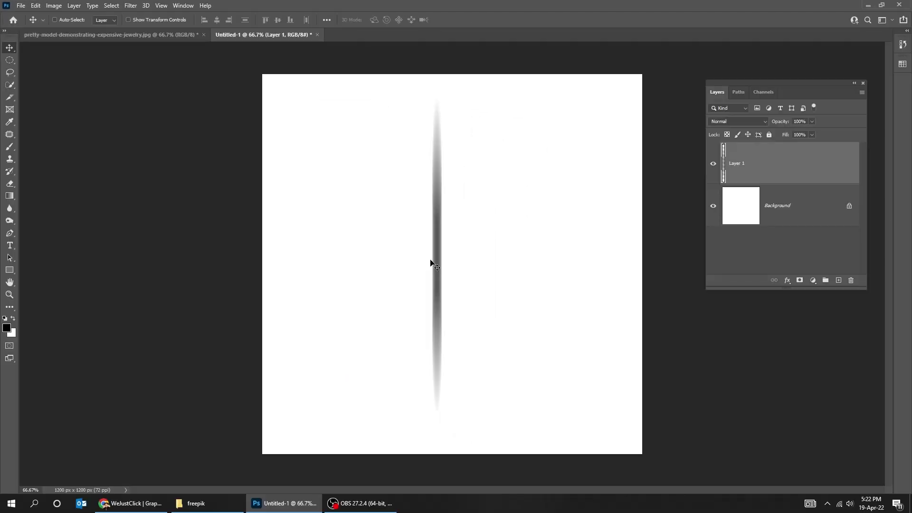
{"action": "left_click_drag", "start_coordinate": [603, 367], "coordinate": [618, 373]}
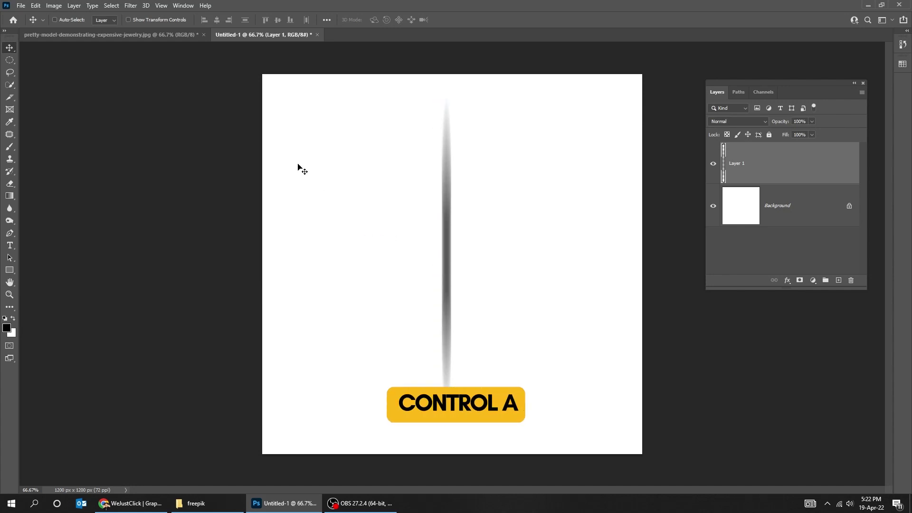
{"action": "key", "text": "ctrl+a"}
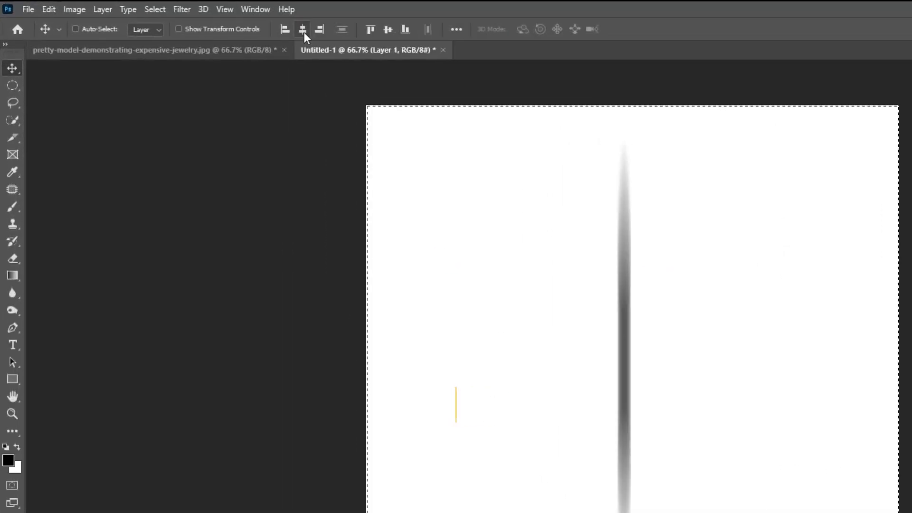
{"action": "left_click", "coordinate": [217, 19]}
{"action": "left_click", "coordinate": [388, 30]}
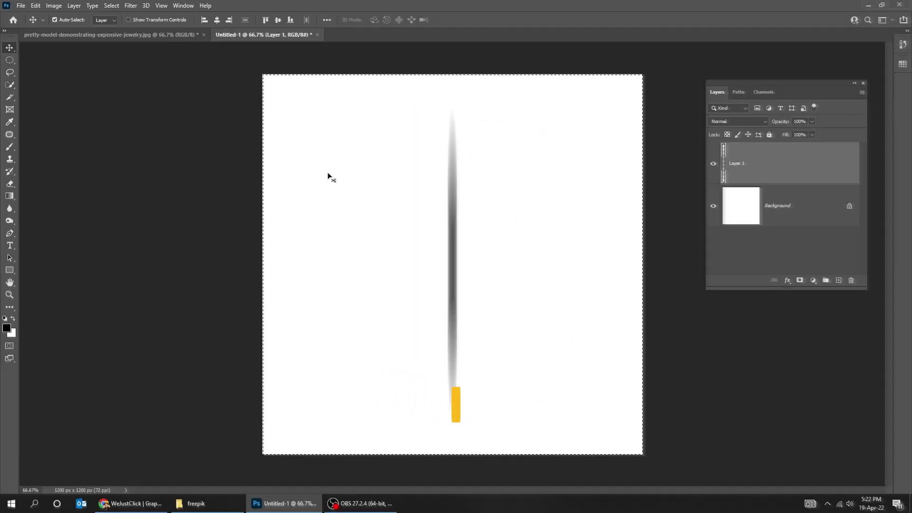
{"action": "key", "text": "ctrl+d"}
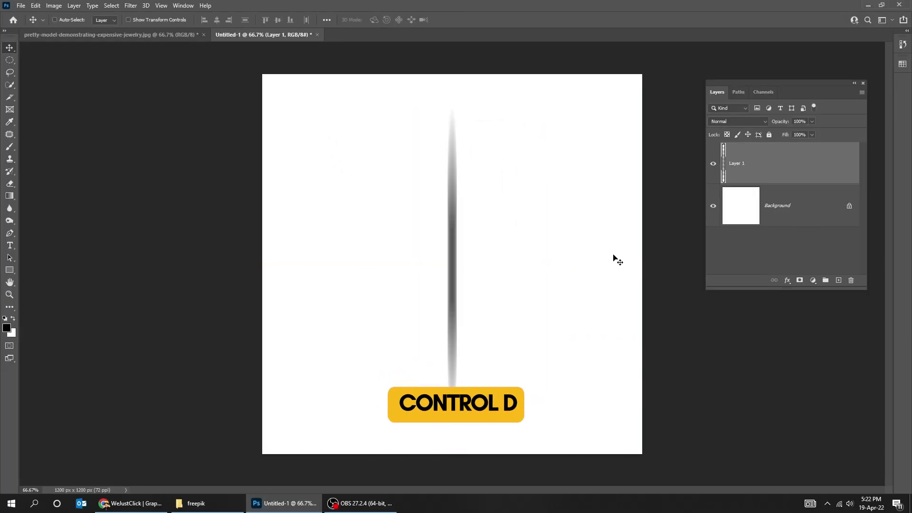
{"action": "left_click_drag", "start_coordinate": [803, 172], "coordinate": [839, 280]}
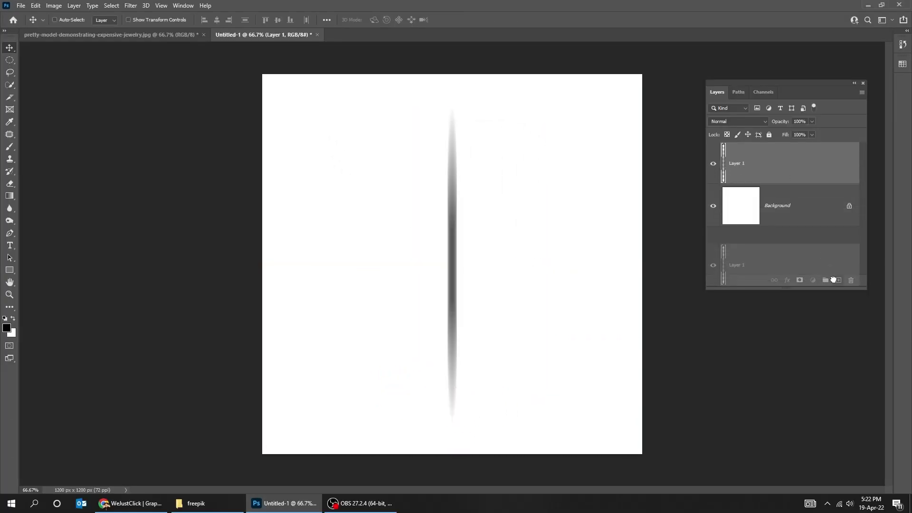
- Rotate the streak copy 90° into a horizontal bar and merge it into Layer 1
{"action": "key", "text": "ctrl+t"}
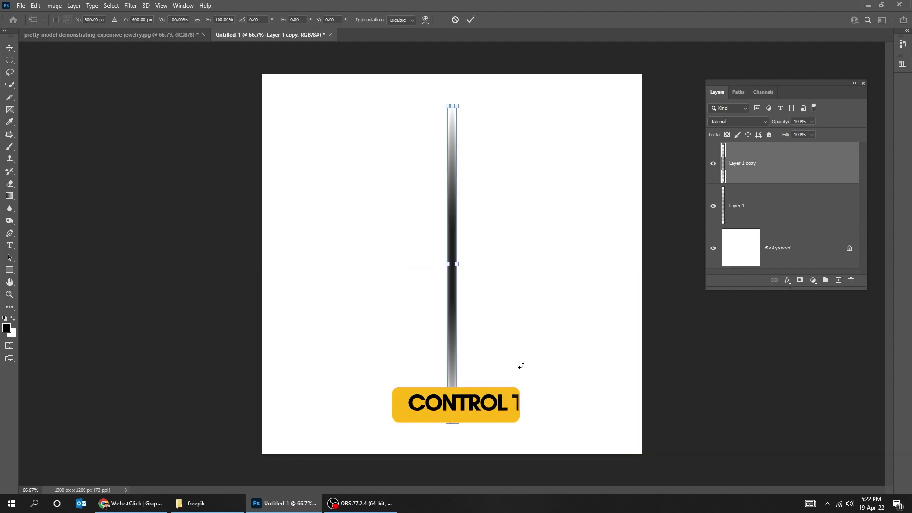
{"action": "left_click_drag", "start_coordinate": [484, 433], "coordinate": [605, 248]}
{"action": "key", "text": "Return"}
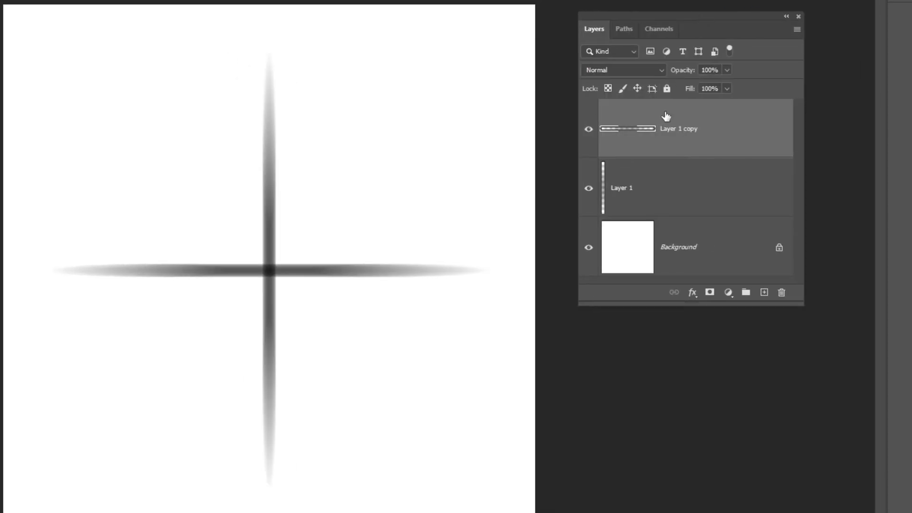
{"action": "right_click", "coordinate": [768, 156]}
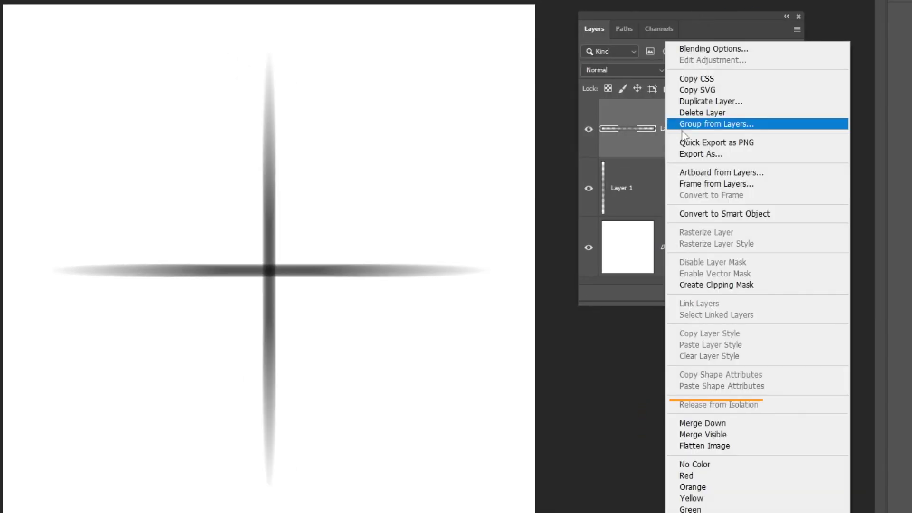
{"action": "left_click", "coordinate": [704, 423]}
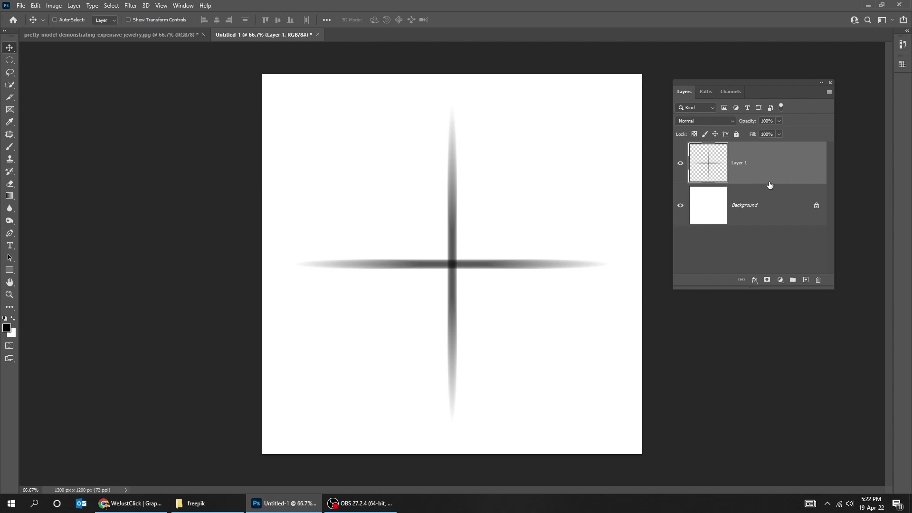
- Merge a −30°-rotated, 72.3%-scaled cross copy into Layer 1 and delete the Background layer
{"action": "left_click_drag", "start_coordinate": [770, 185], "coordinate": [805, 279]}
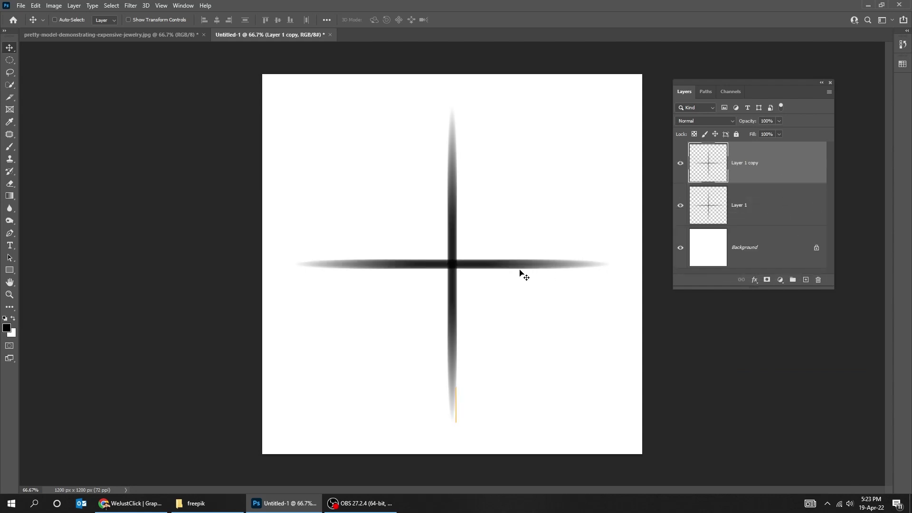
{"action": "key", "text": "ctrl+t"}
{"action": "left_click_drag", "start_coordinate": [629, 428], "coordinate": [604, 306]}
{"action": "key", "text": "Return"}
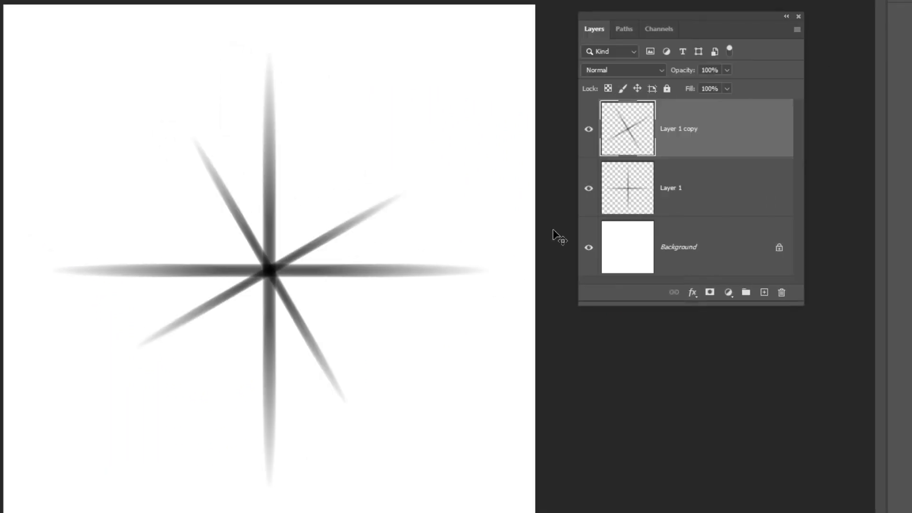
{"action": "right_click", "coordinate": [665, 144]}
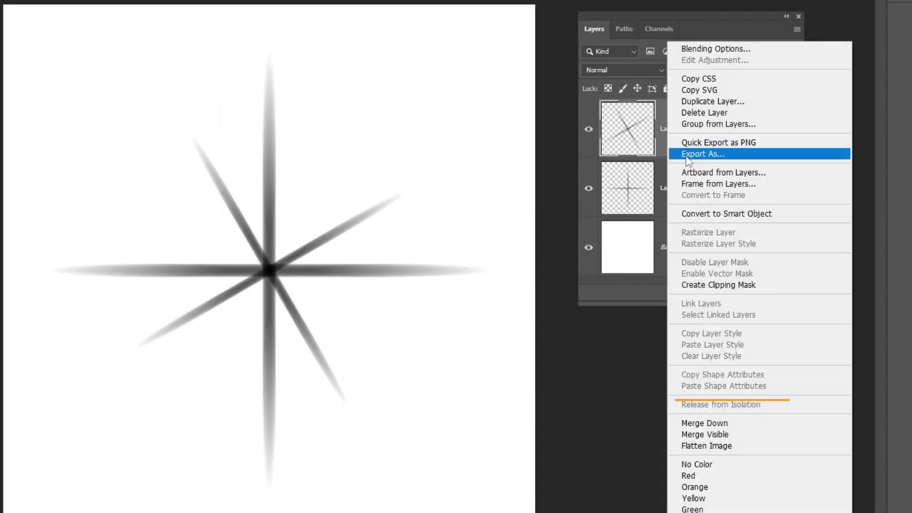
{"action": "left_click", "coordinate": [708, 423]}
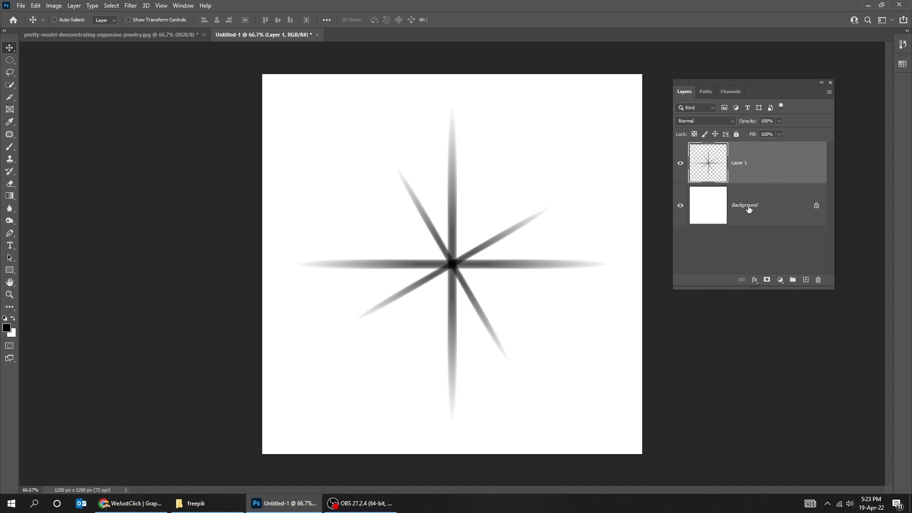
{"action": "left_click", "coordinate": [761, 214]}
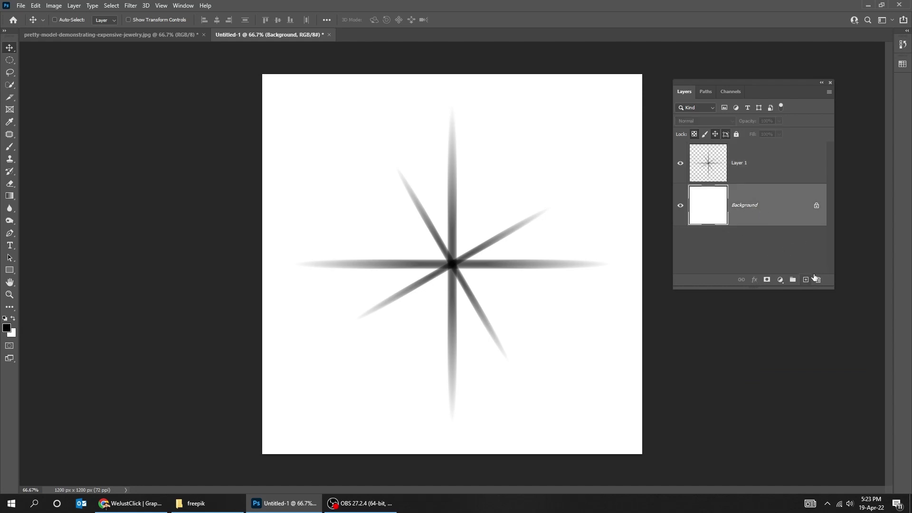
{"action": "left_click_drag", "start_coordinate": [814, 278], "coordinate": [817, 280]}
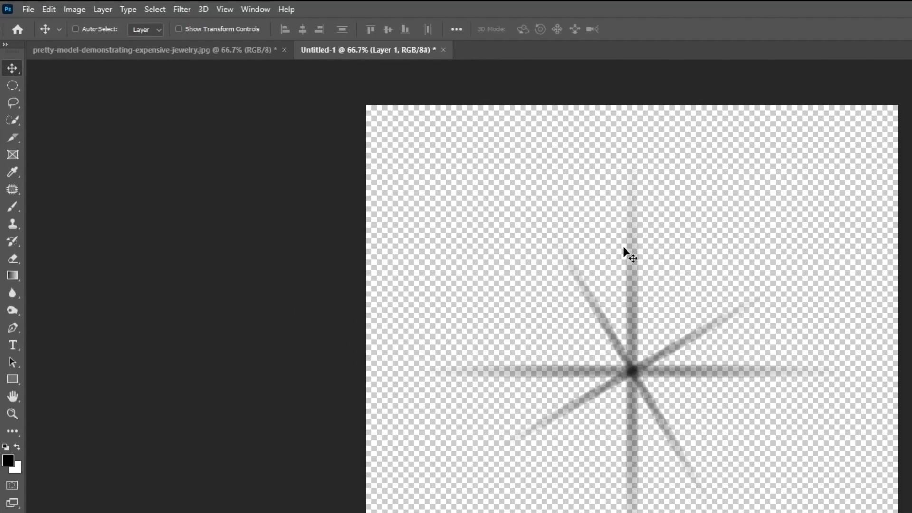
- Define the starburst as a brush preset named 'sparkle brush'
{"action": "left_click", "coordinate": [50, 9]}
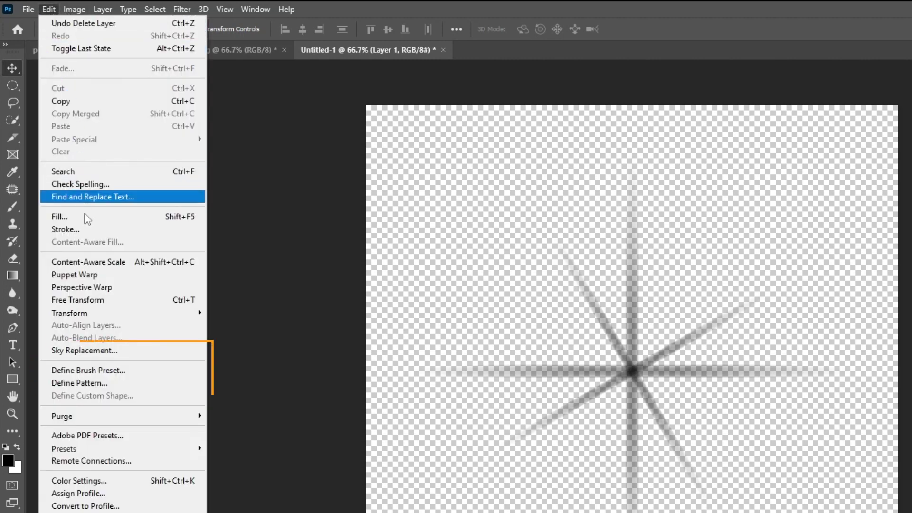
{"action": "left_click", "coordinate": [91, 370]}
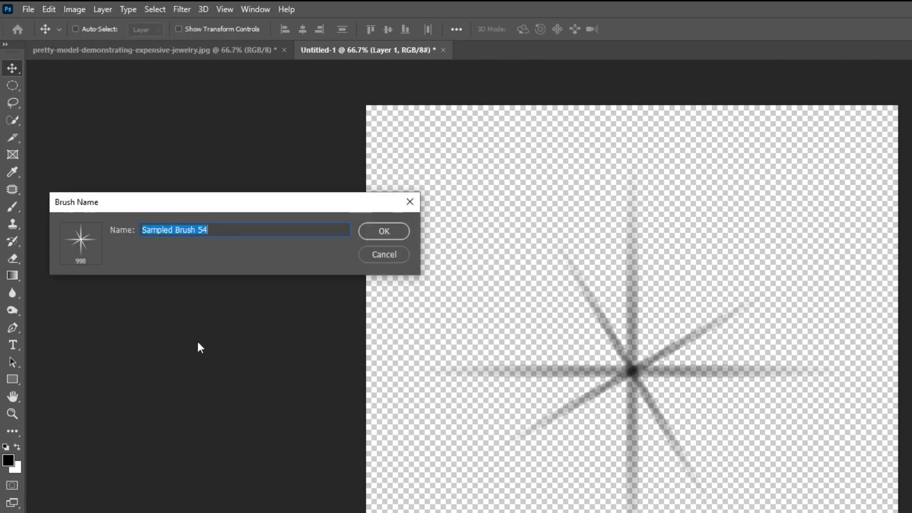
{"action": "type", "text": "spark"}
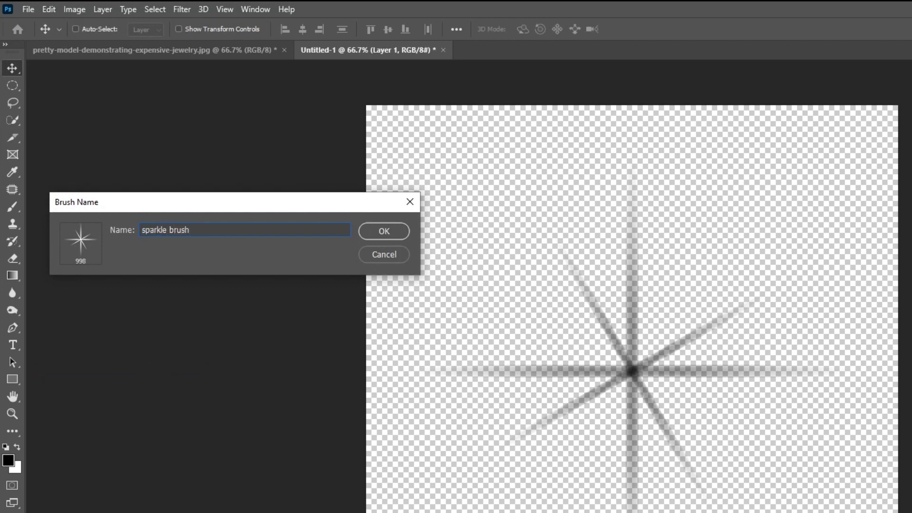
{"action": "left_click", "coordinate": [396, 236]}
- Switch to the jewelry photo and set the foreground colour to white
{"action": "key", "text": "b"}
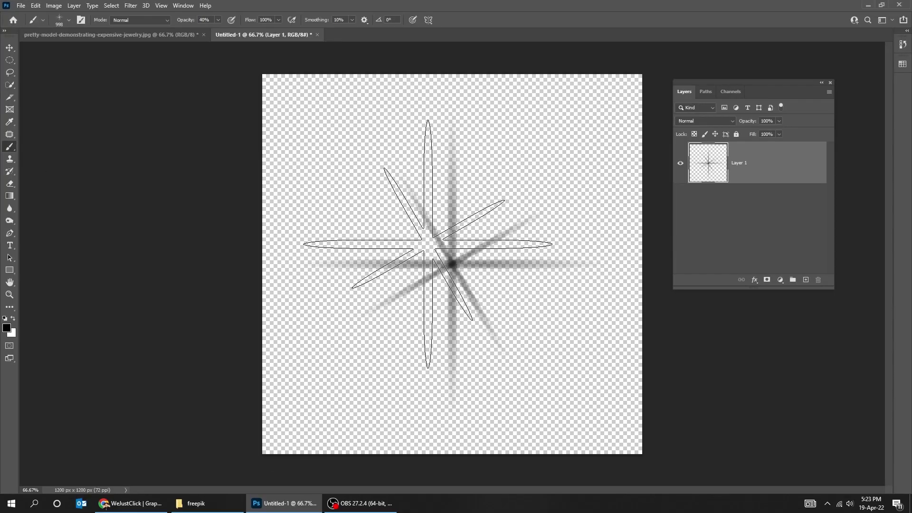
{"action": "left_click", "coordinate": [169, 33]}
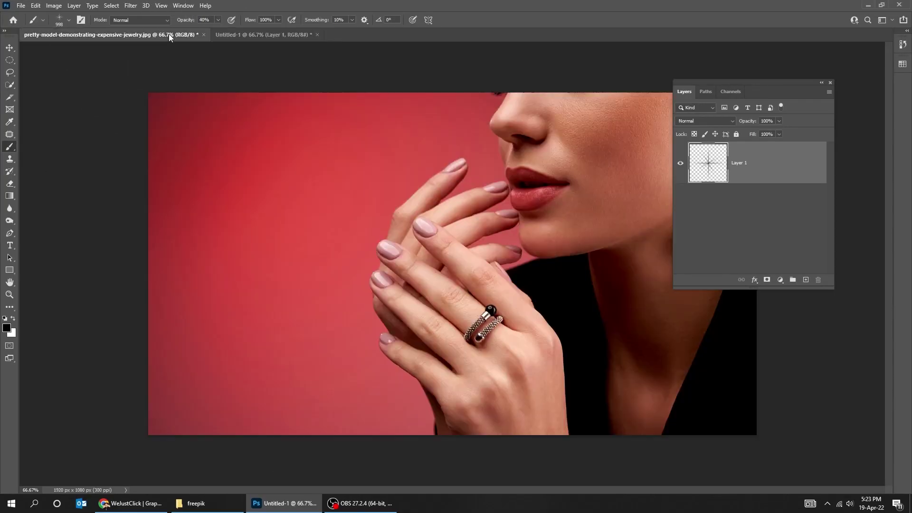
{"action": "left_click", "coordinate": [7, 328]}
{"action": "left_click", "coordinate": [151, 122]}
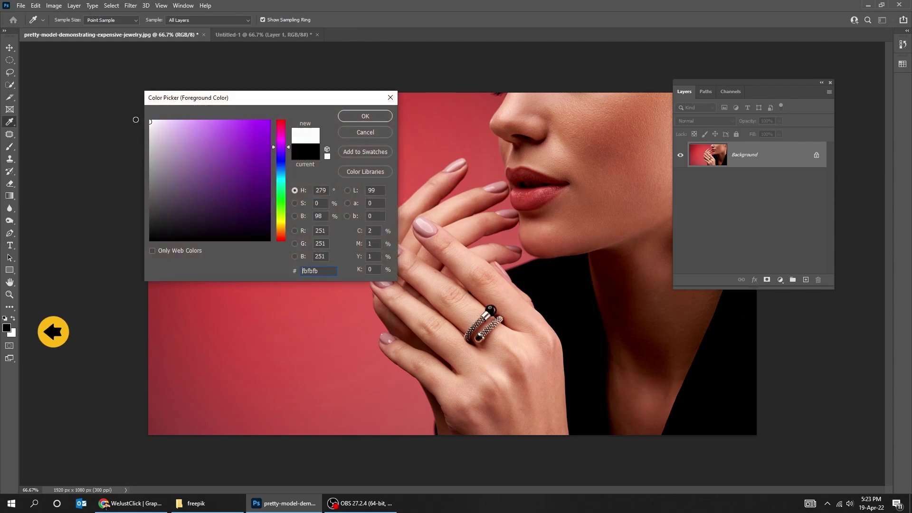
{"action": "left_click", "coordinate": [364, 116]}
- Shrink the sparkle brush from 998 px to about 171 px
{"action": "key", "text": "b"}
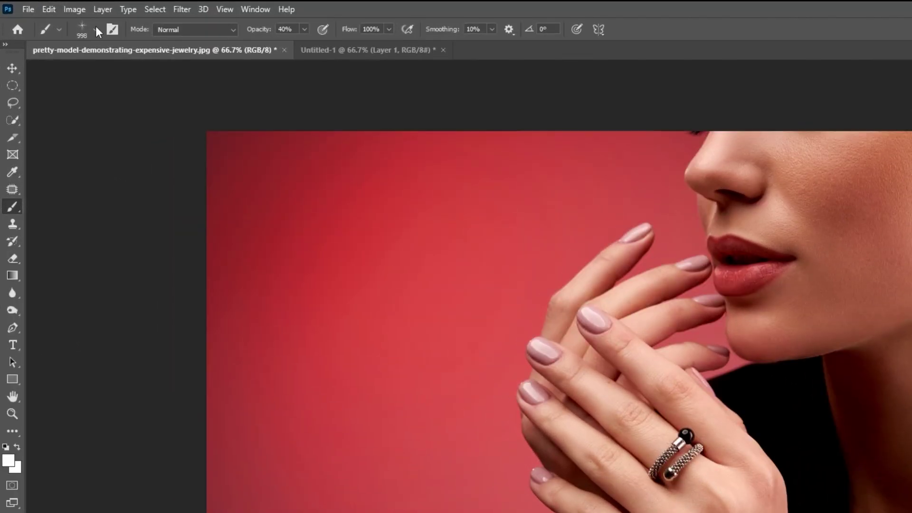
{"action": "left_click", "coordinate": [96, 29]}
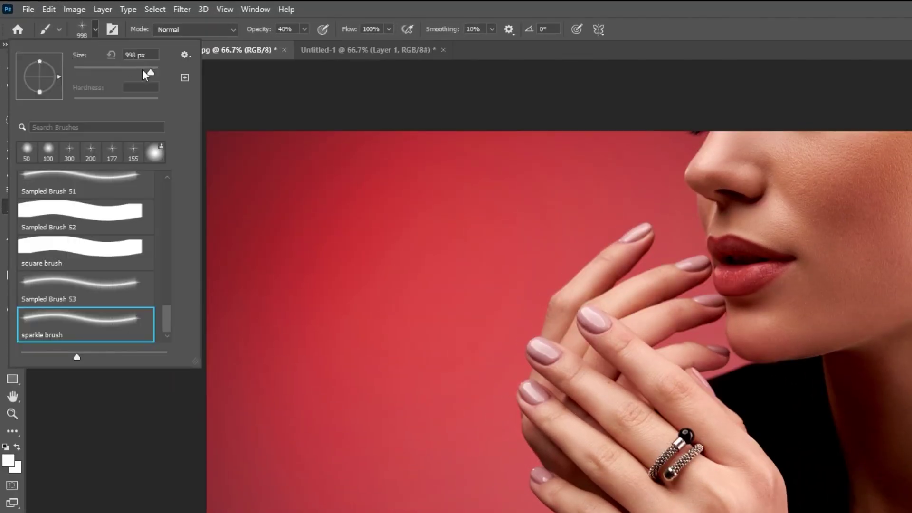
{"action": "left_click_drag", "start_coordinate": [143, 69], "coordinate": [131, 70]}
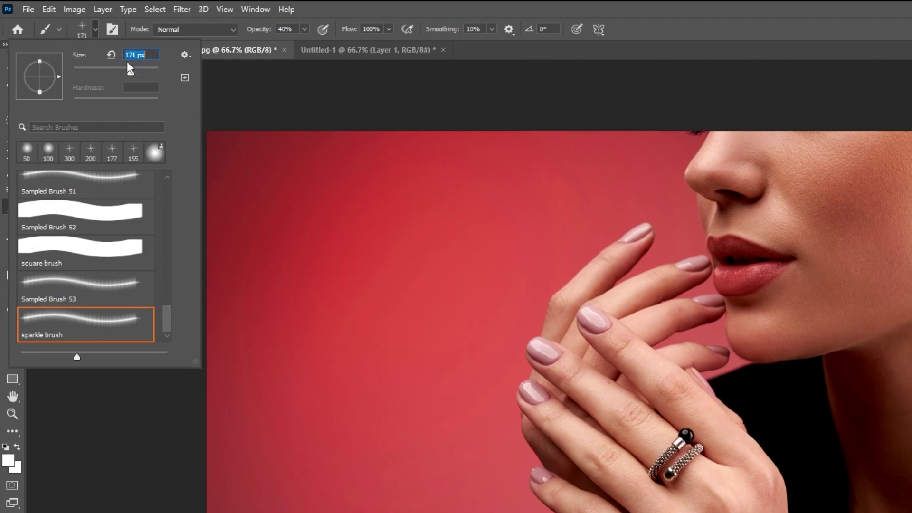
{"action": "left_click", "coordinate": [96, 29]}
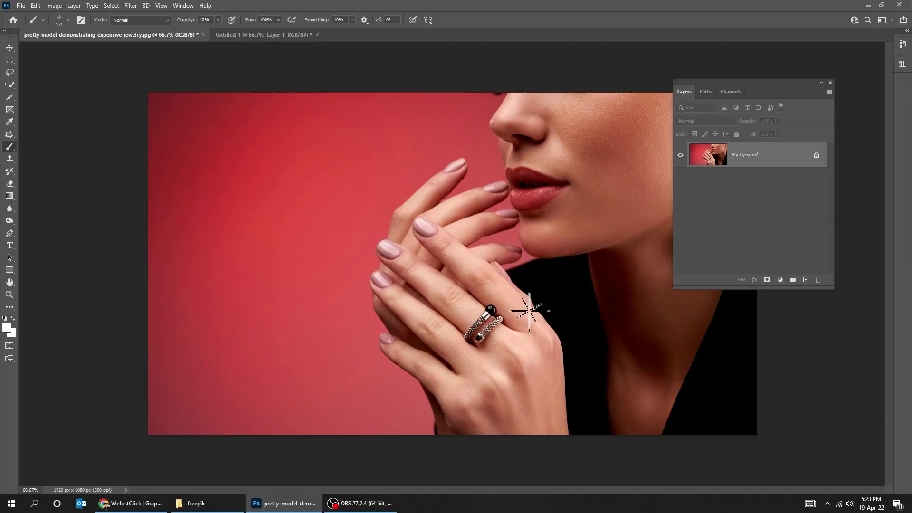
- On a new layer, stamp a white sparkle on the ring's band at 100% opacity
{"action": "left_click", "coordinate": [806, 280]}
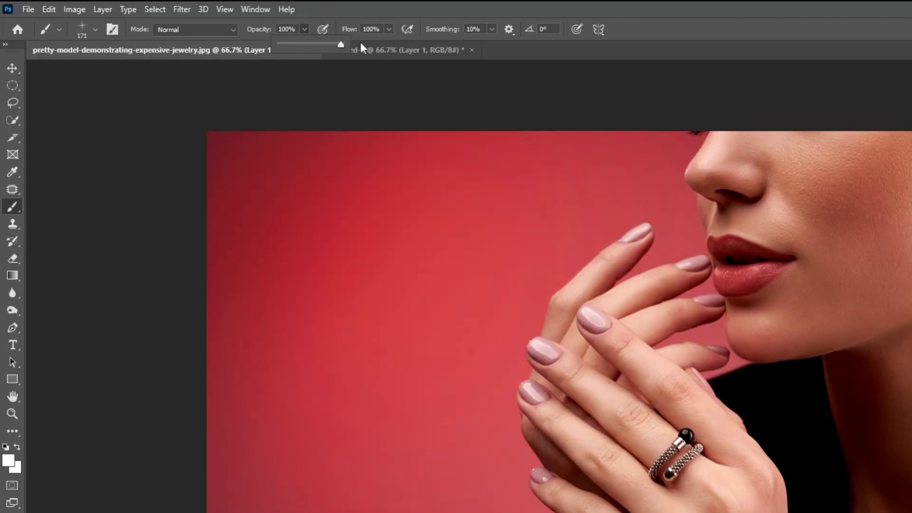
{"action": "left_click", "coordinate": [306, 28]}
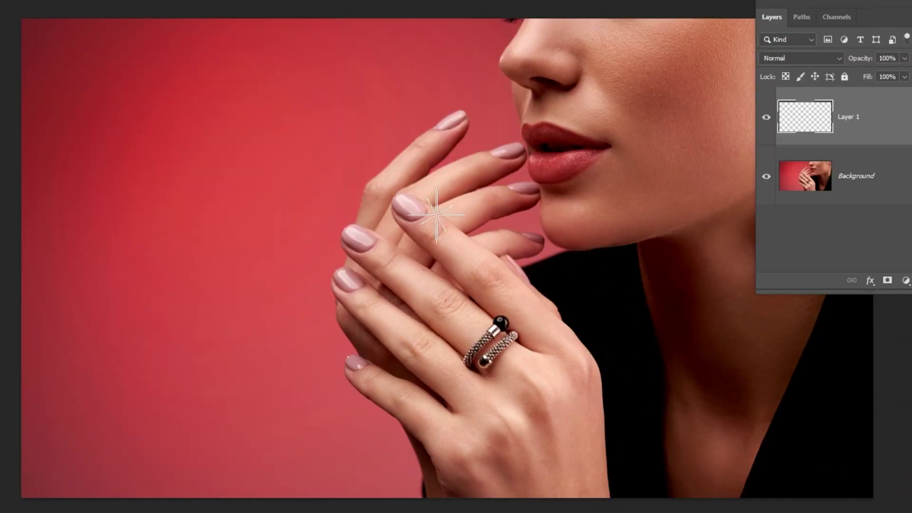
{"action": "left_click", "coordinate": [496, 330]}
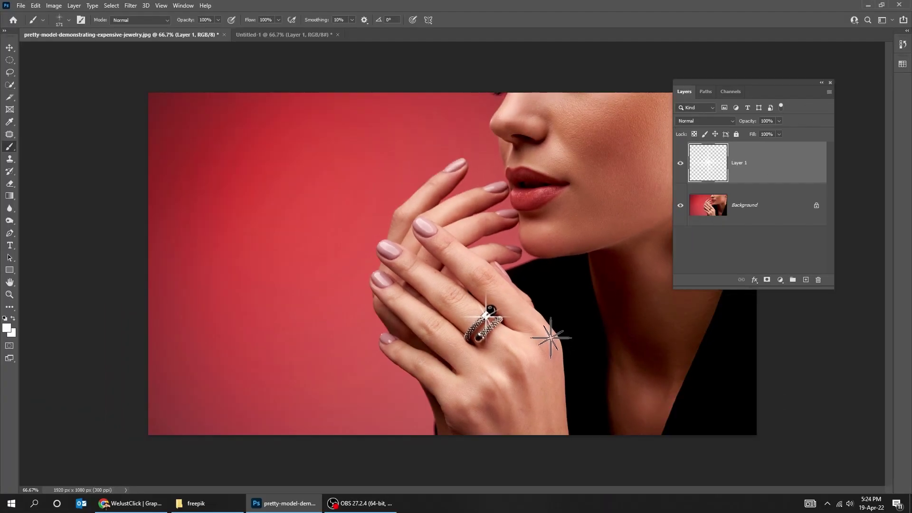
- Zoom in on the ring to inspect the sparkle, then open the layer effects list
{"action": "key", "text": "ctrl+plus"}
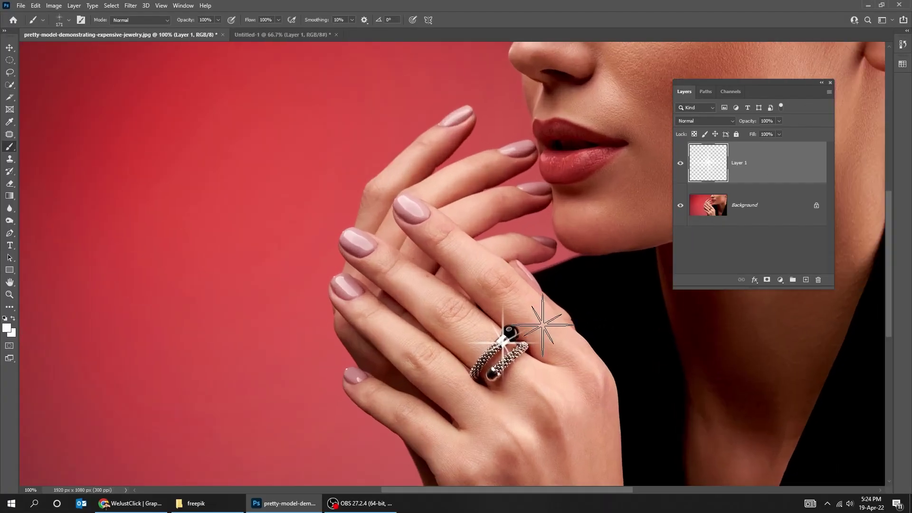
{"action": "left_click_drag", "start_coordinate": [545, 361], "coordinate": [464, 281]}
{"action": "left_click", "coordinate": [423, 275], "text": "ctrl"}
{"action": "key", "text": "ctrl+minus"}
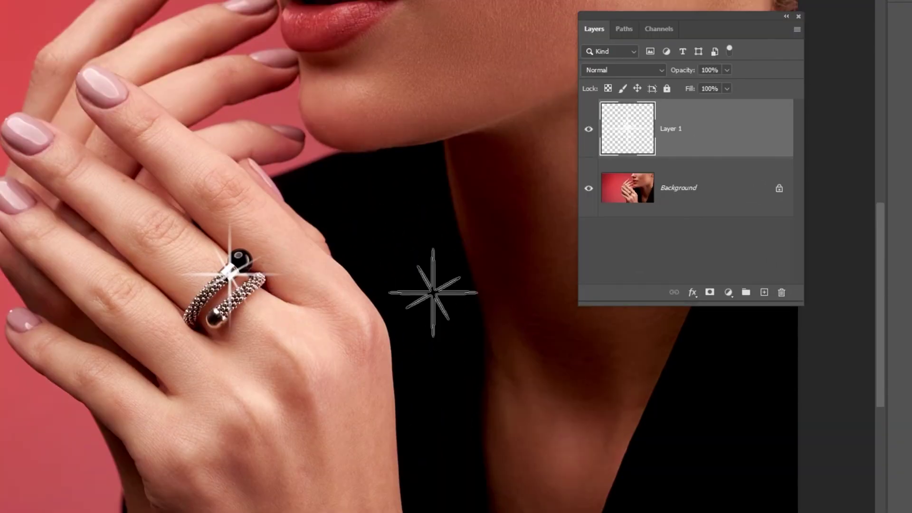
{"action": "left_click", "coordinate": [692, 294]}
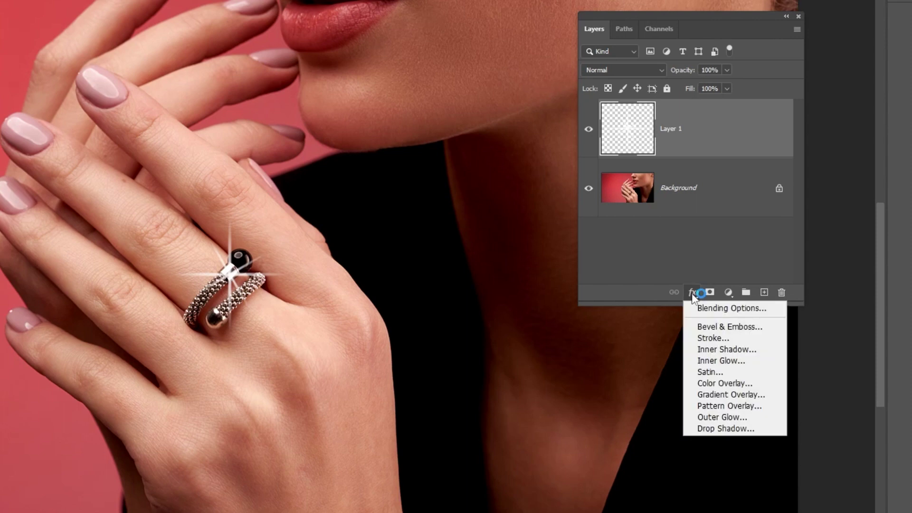
- Add an Outer Glow to the sparkle layer in Overlay mode at 100% opacity and 30 px size
{"action": "left_click", "coordinate": [725, 417]}
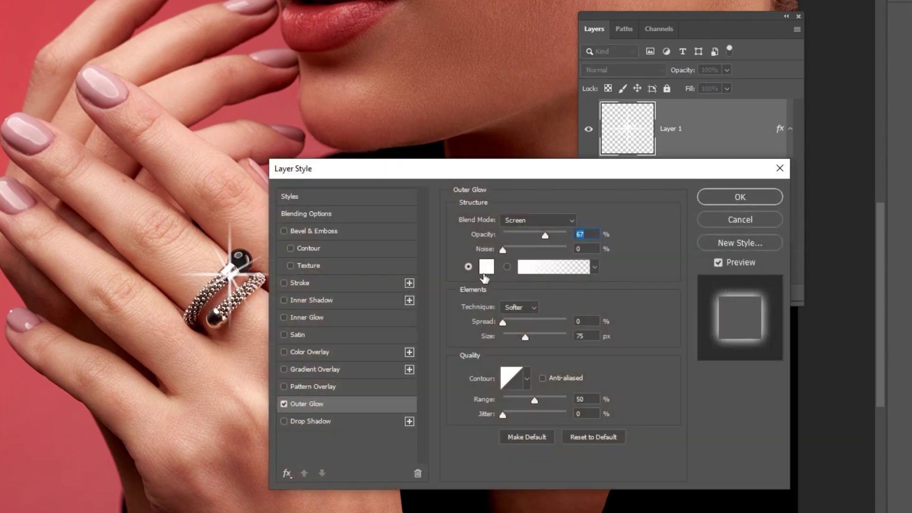
{"action": "left_click", "coordinate": [539, 220]}
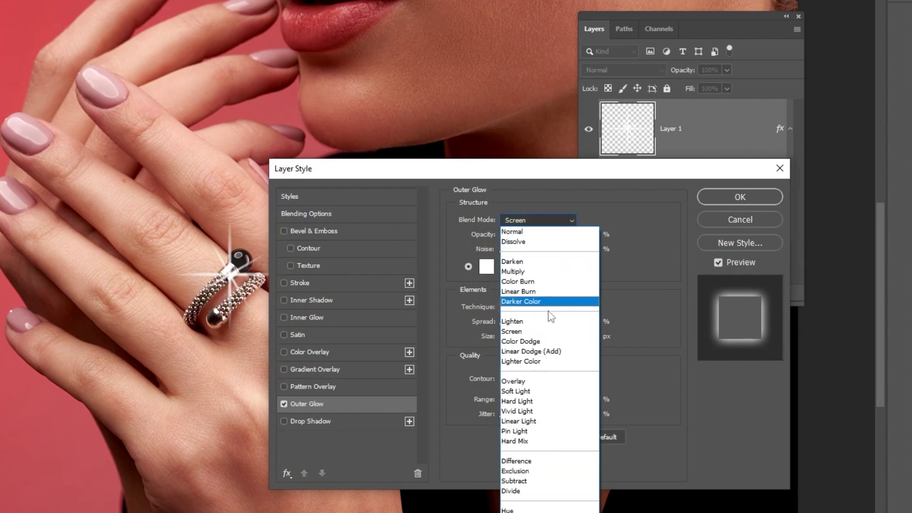
{"action": "left_click", "coordinate": [542, 381]}
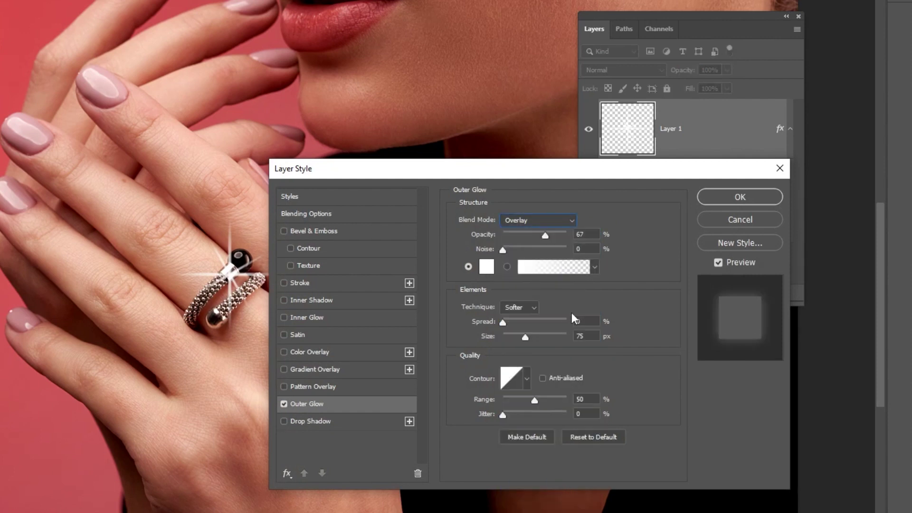
{"action": "double_click", "coordinate": [580, 234]}
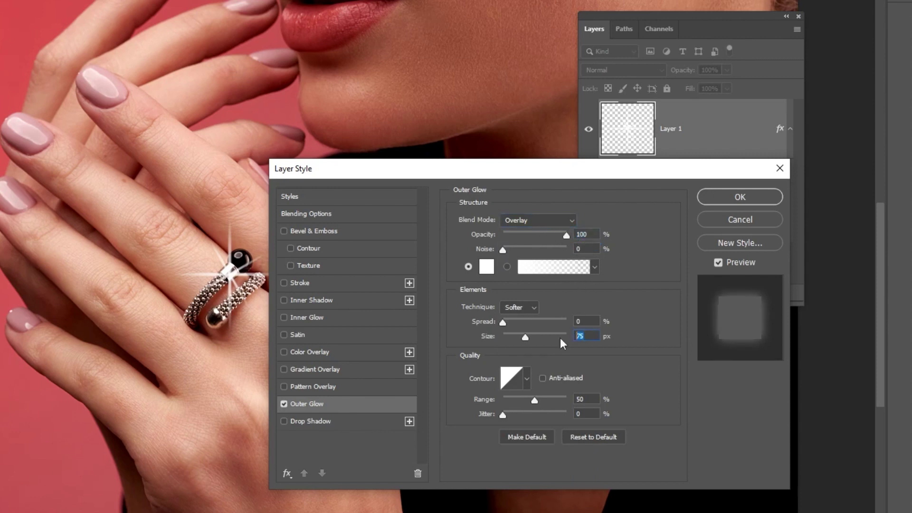
{"action": "type", "text": "30"}
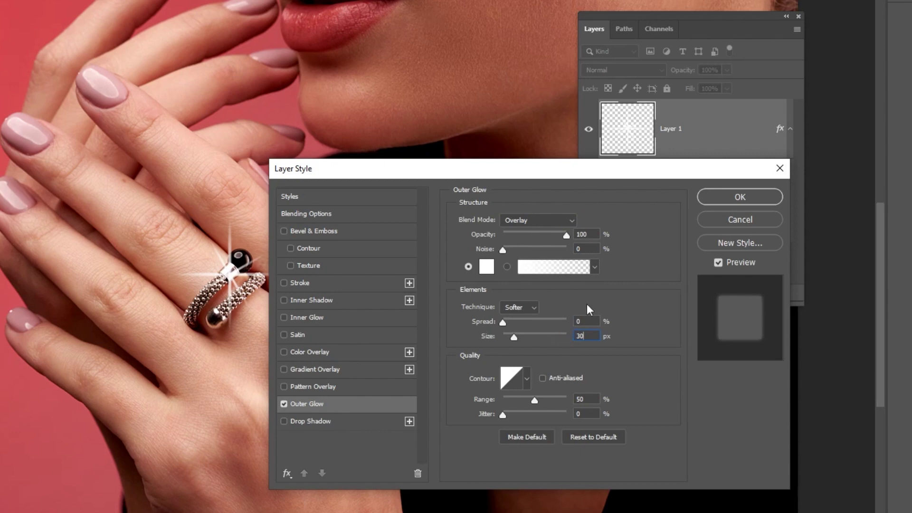
{"action": "key", "text": "Return"}
- Add a Normal-blend Gradient Overlay using the Legacy Default Spectrum gradient at 7% opacity and 0° angle
{"action": "left_click", "coordinate": [354, 370]}
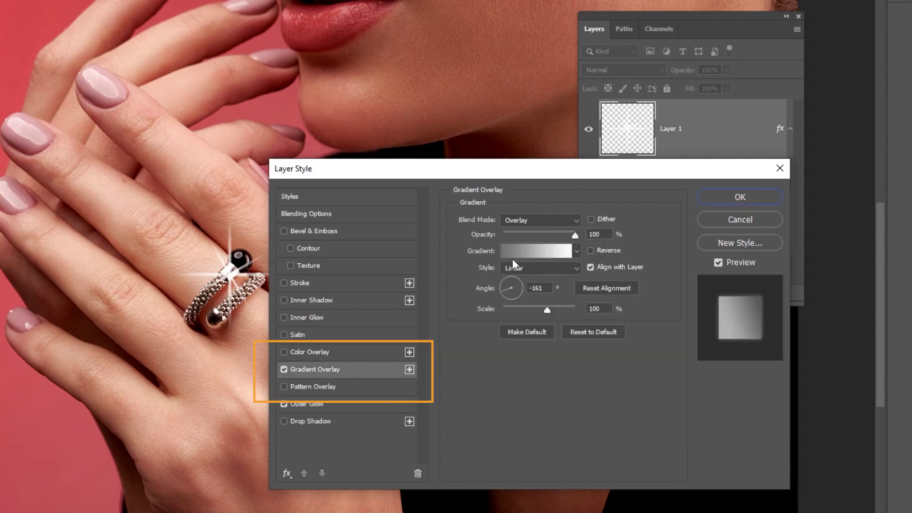
{"action": "left_click", "coordinate": [524, 220]}
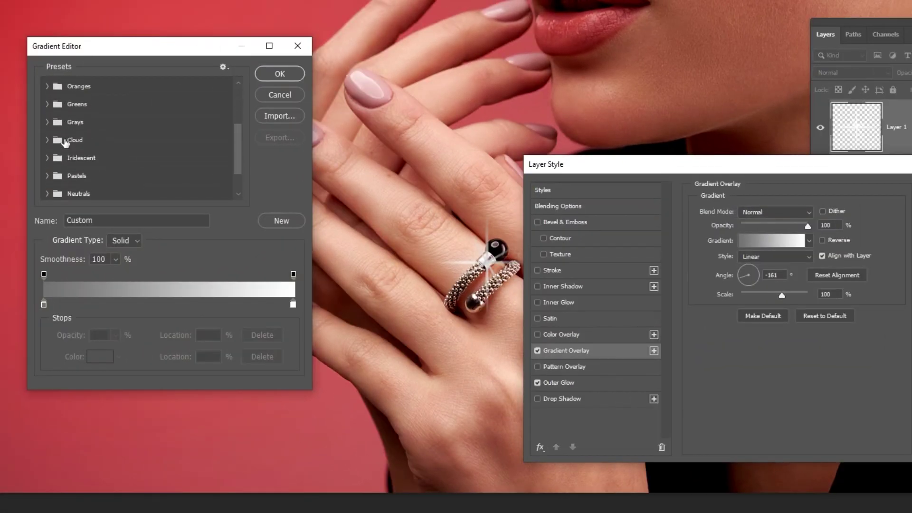
{"action": "left_click", "coordinate": [48, 174]}
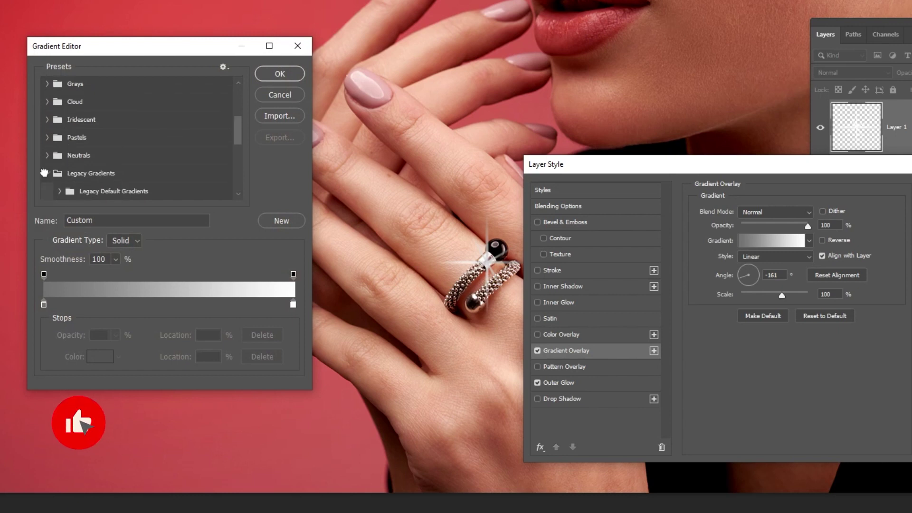
{"action": "scroll", "coordinate": [62, 167], "scroll_direction": "down", "scroll_amount": 1}
{"action": "left_click", "coordinate": [60, 171]}
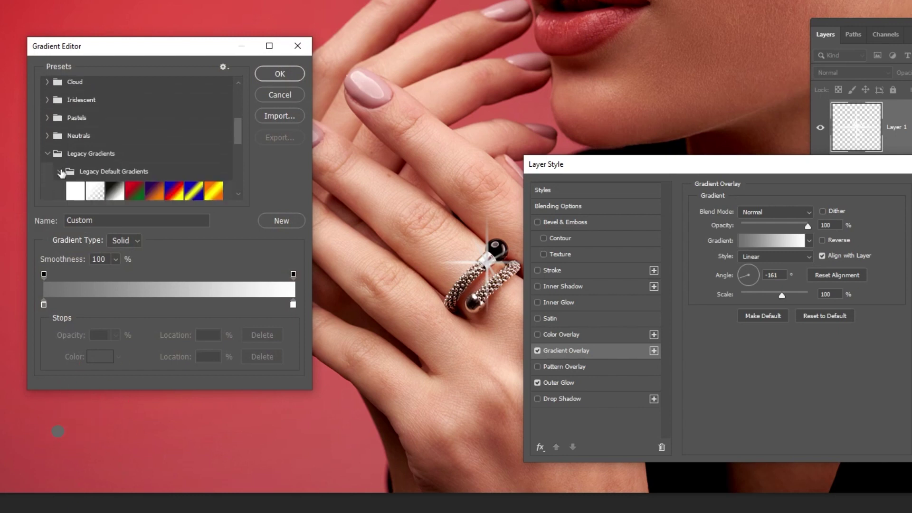
{"action": "scroll", "coordinate": [124, 176], "scroll_direction": "down", "scroll_amount": 3}
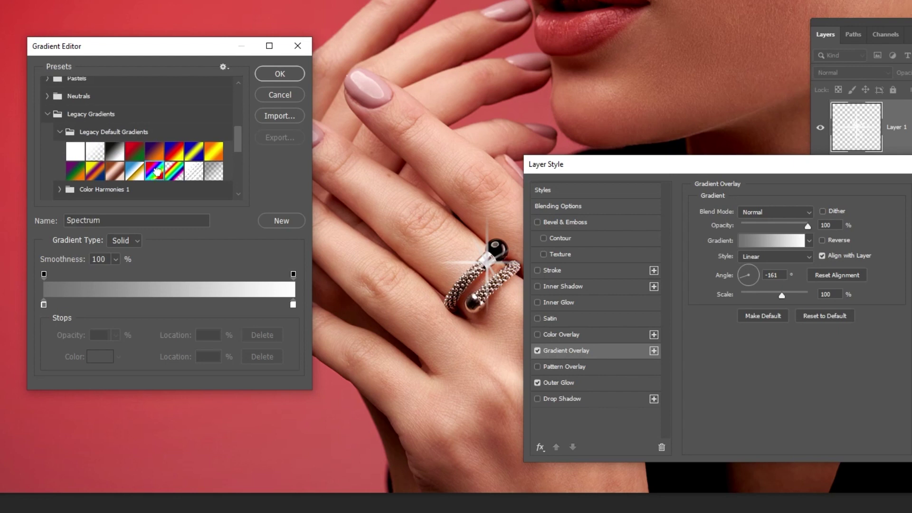
{"action": "left_click", "coordinate": [156, 172]}
{"action": "left_click", "coordinate": [278, 75]}
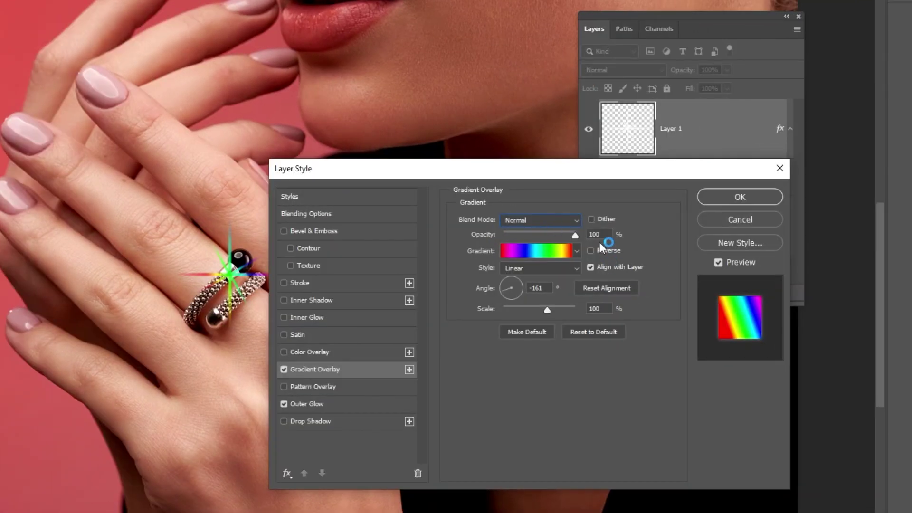
{"action": "type", "text": "7"}
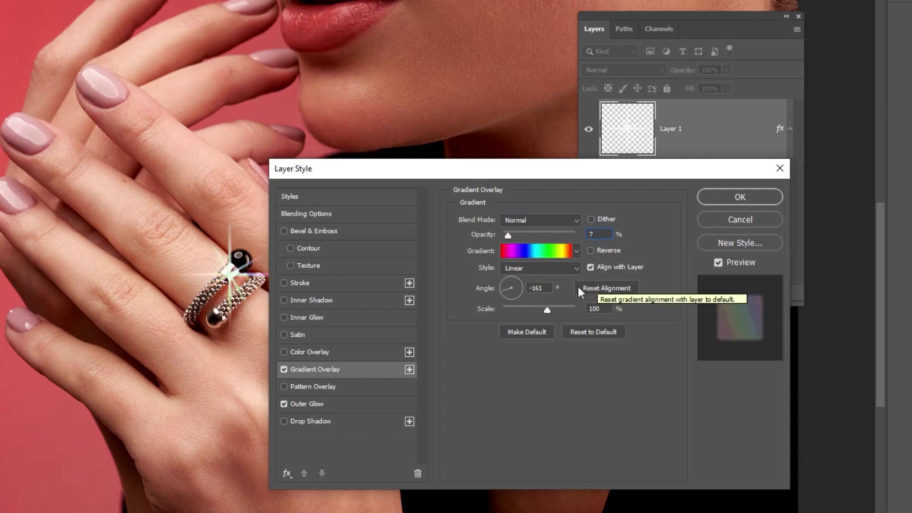
{"action": "key", "text": "Tab"}
{"action": "type", "text": "0"}
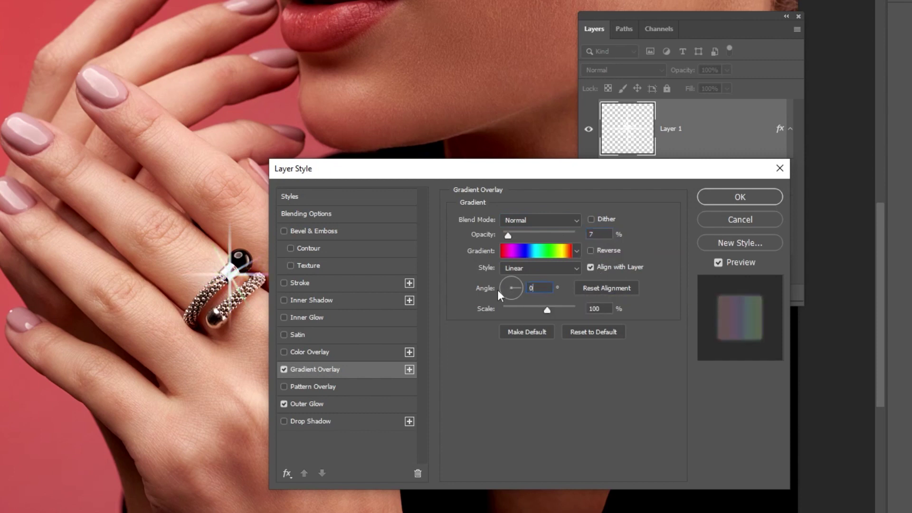
- Apply the Outer Glow and Gradient Overlay styles, then hide Layer 1's effects to compare
{"action": "left_click", "coordinate": [722, 198]}
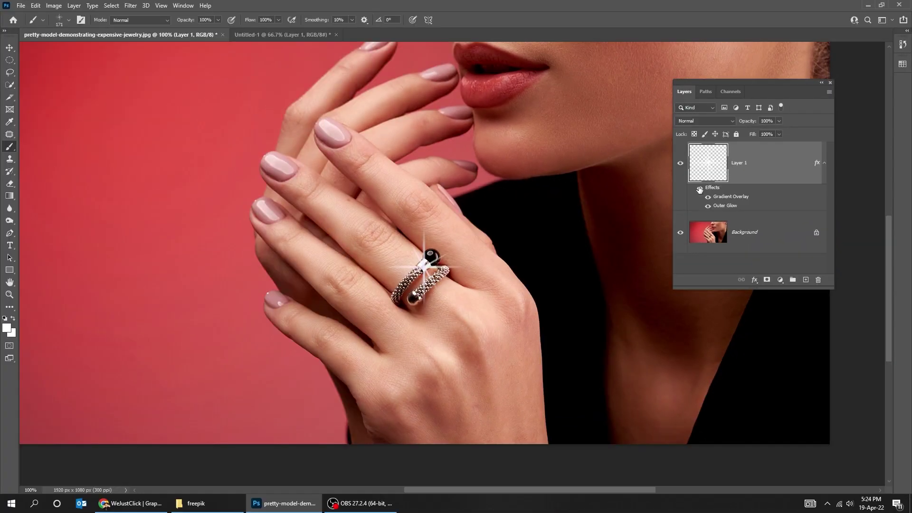
{"action": "left_click", "coordinate": [699, 190]}
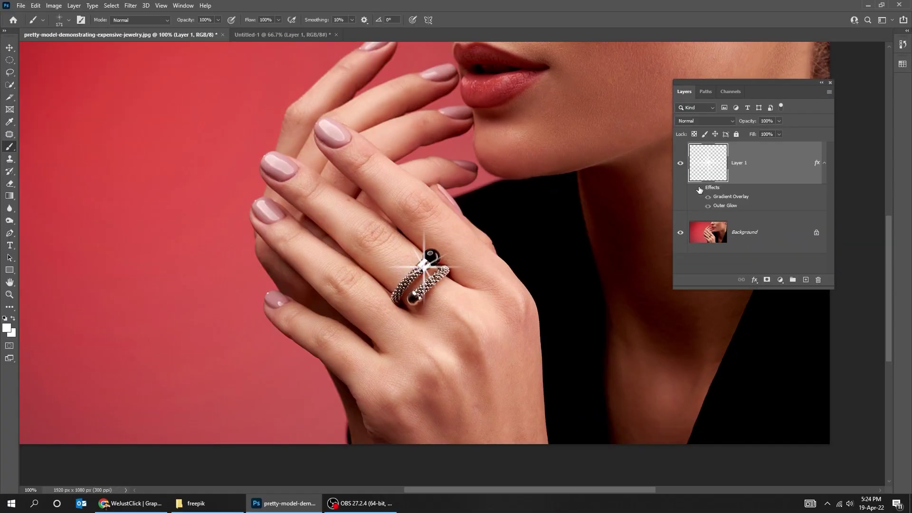